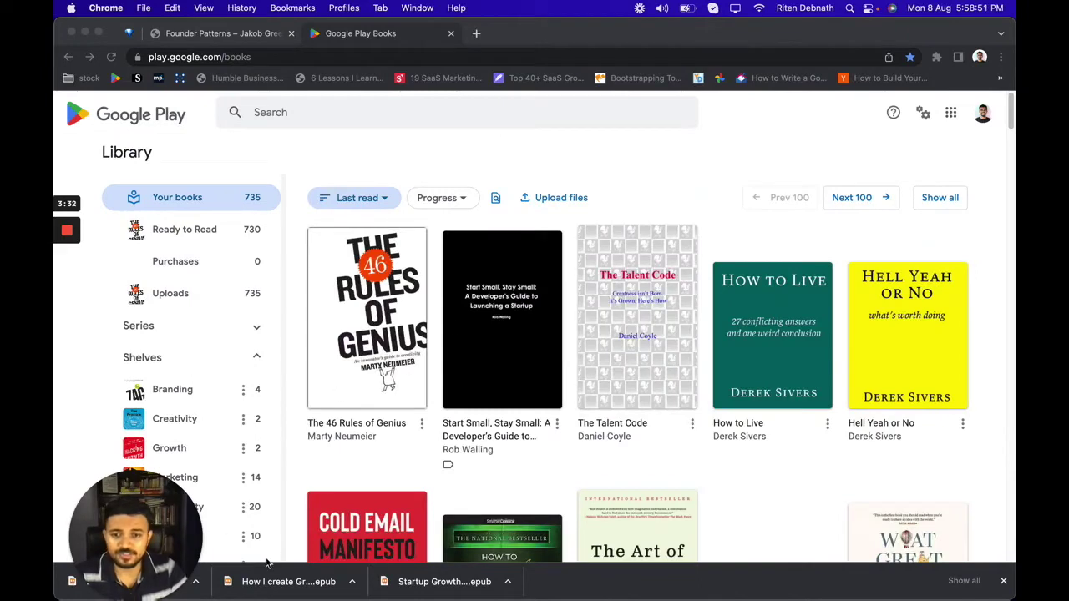
- In the focused Chrome window, bring up the Select files dialog from the Play Books library
left_click(419, 174)
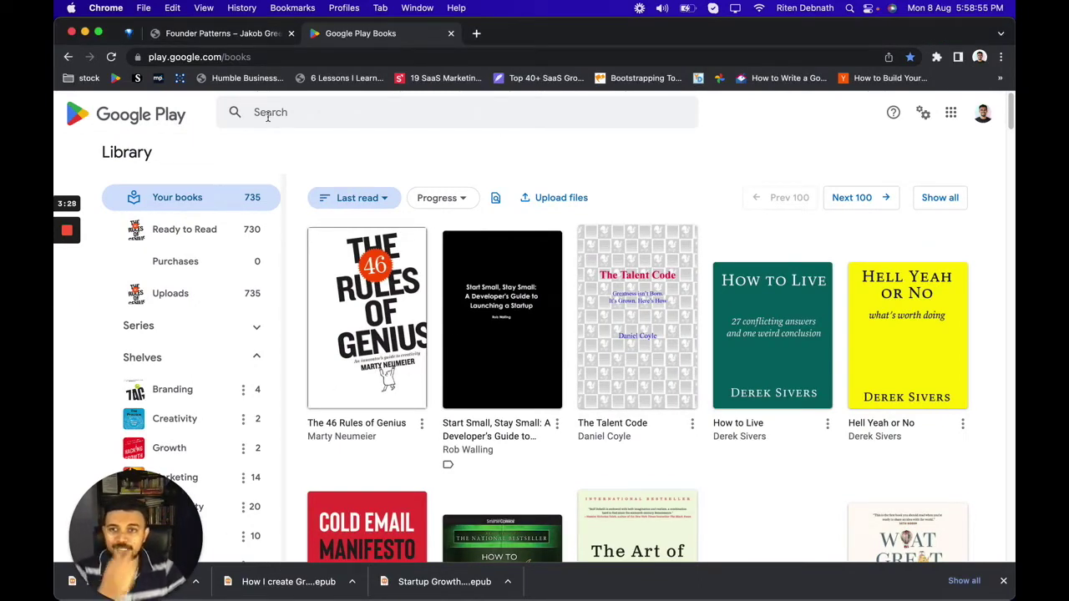
left_click(234, 59)
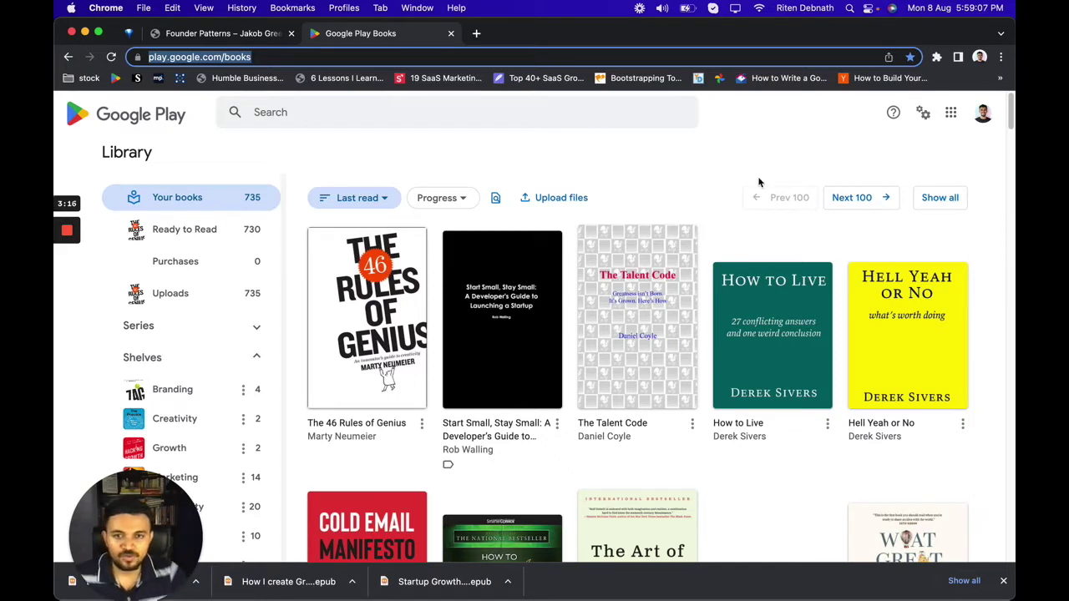
left_click(552, 207)
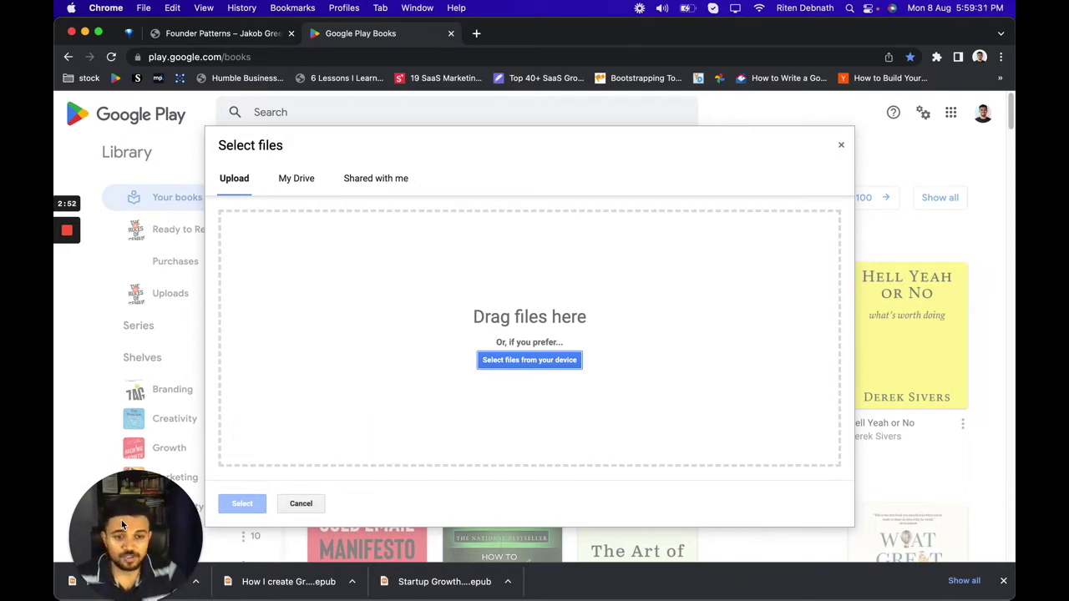
- Drop the Bad Blood ePub from the download bar into the upload area, then open it in the reader
mouse_move(125, 521)
left_mouse_down()
mouse_move(397, 495)
mouse_move(937, 505)
left_mouse_up()
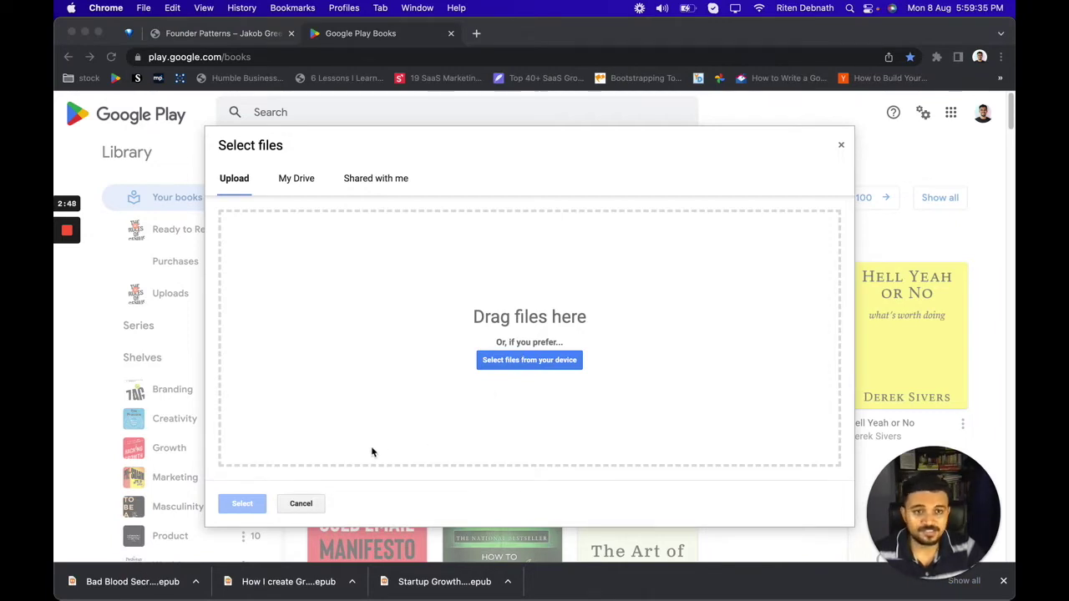
left_click_drag(116, 576, 287, 411)
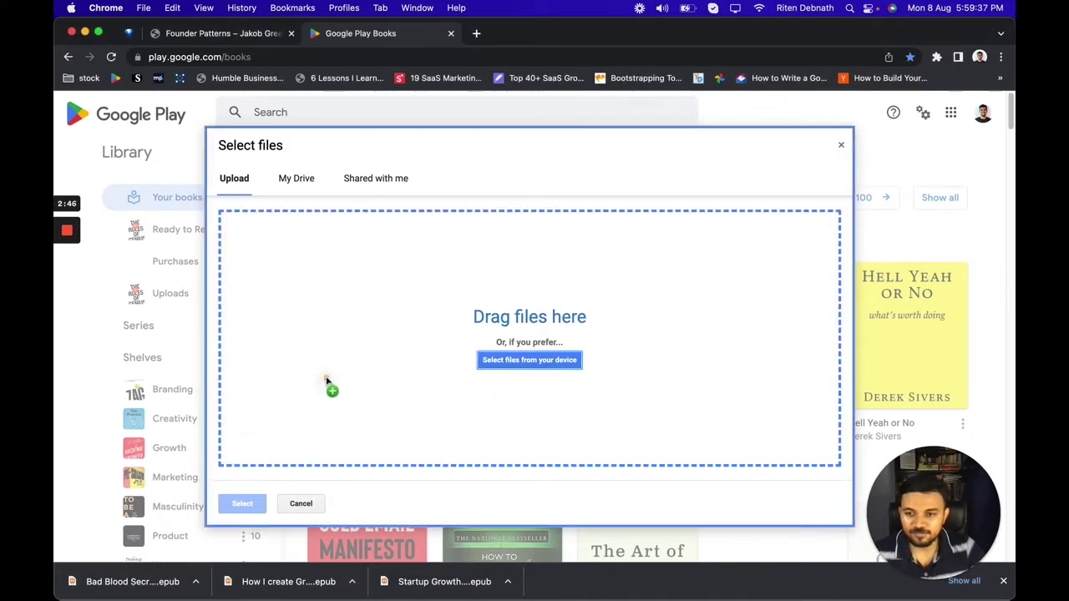
left_click_drag(326, 381, 543, 376)
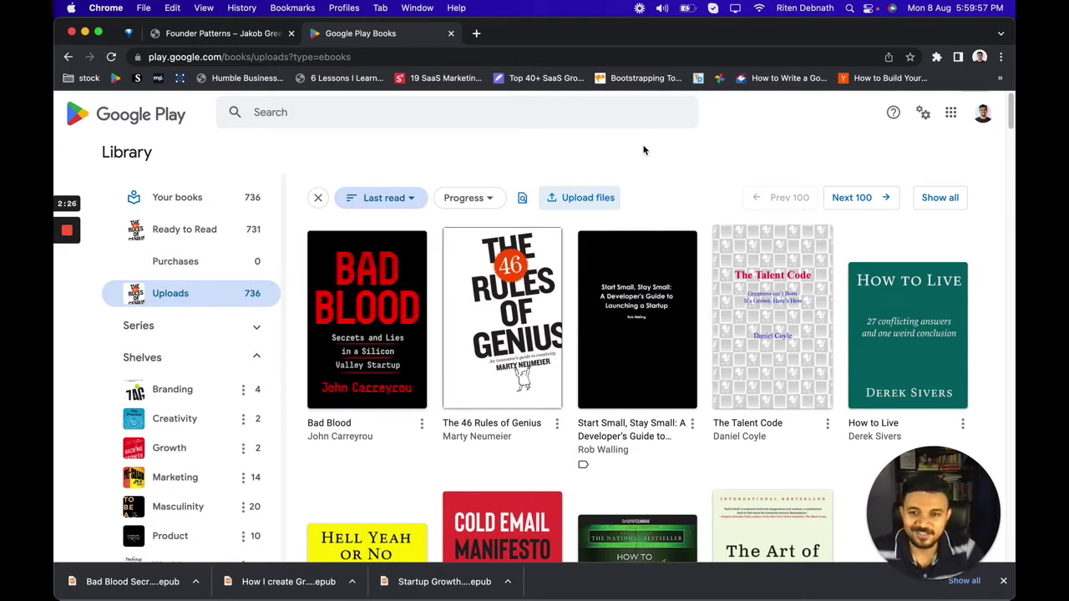
left_click(371, 370)
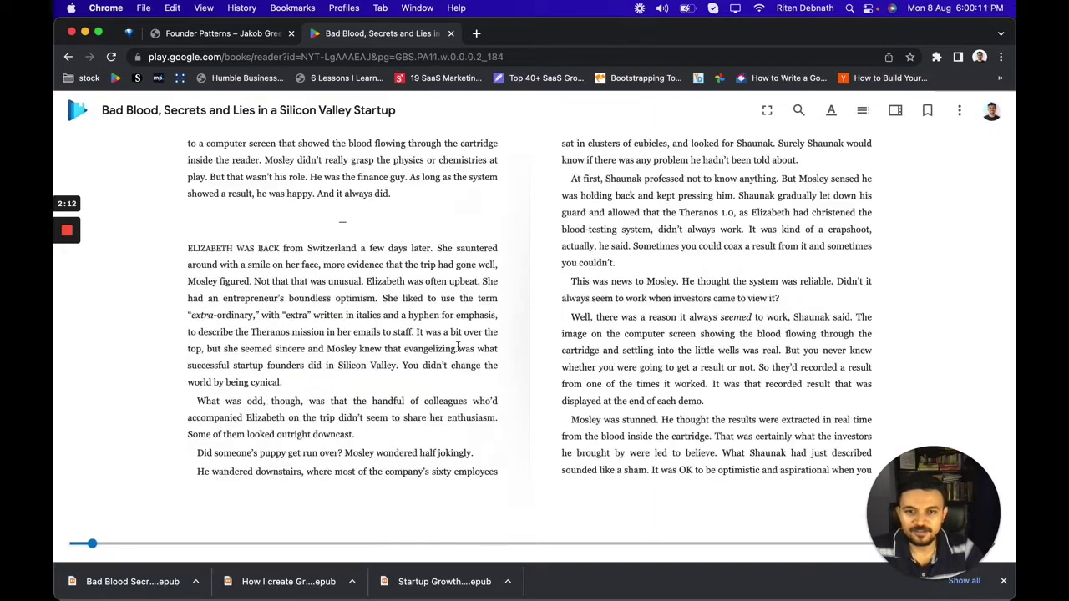
- Page through Bad Blood back to the dedication, then reopen Upload files in the library
key("Right")
key("Right")
key("Right")
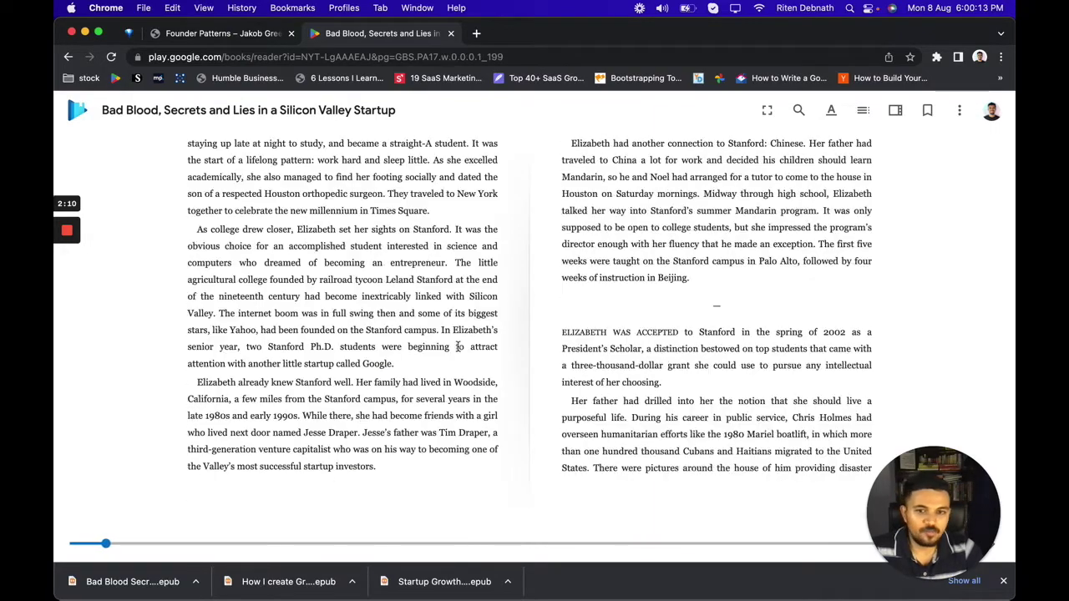
key("Left")
key("Left")
key("Left")
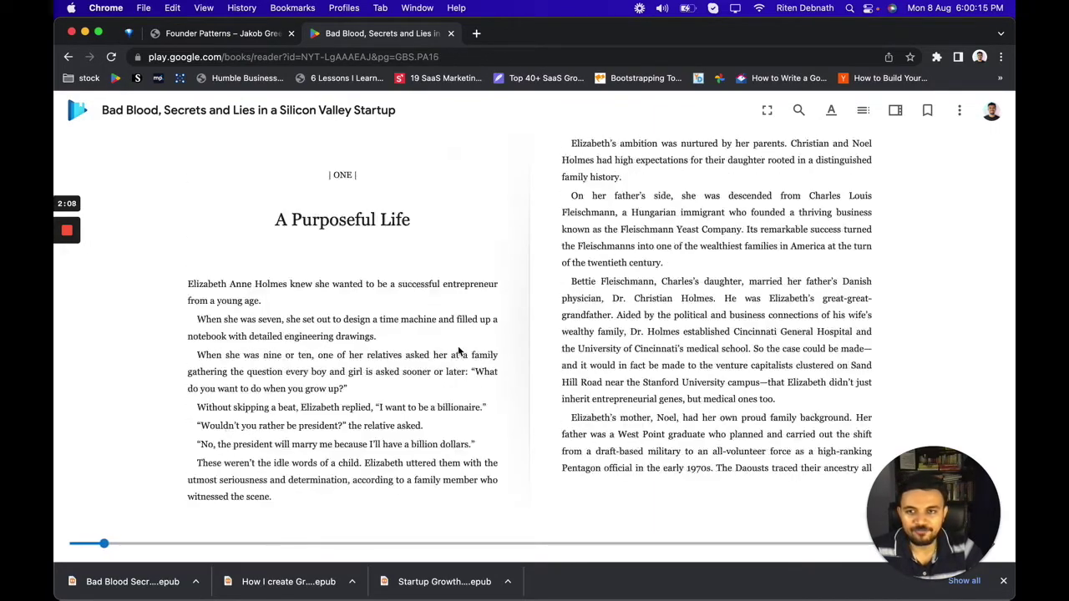
key("Left")
key("Left")
key("Left")
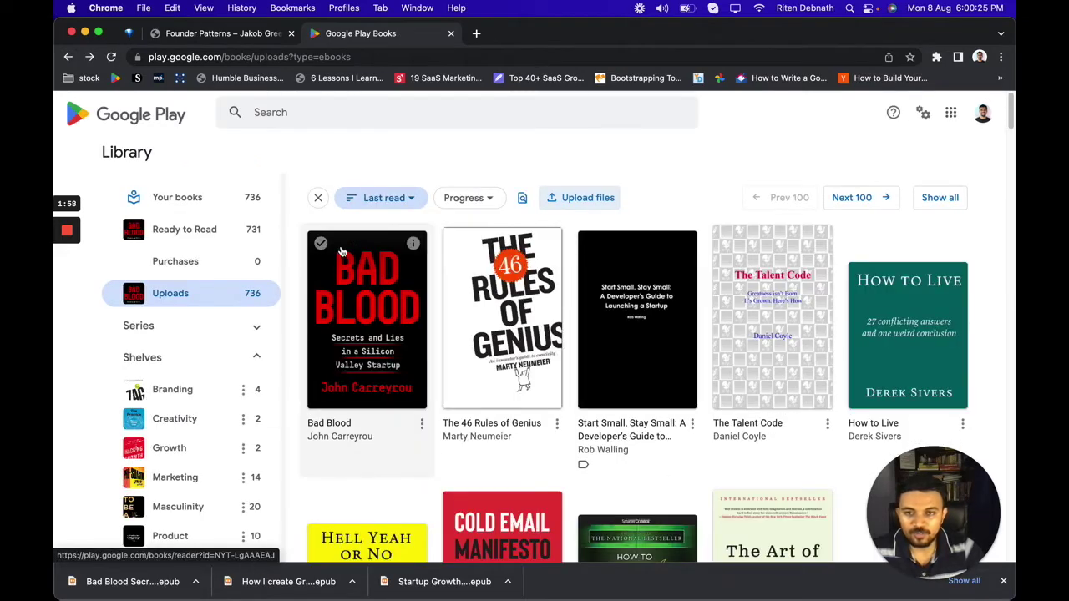
left_click(565, 202)
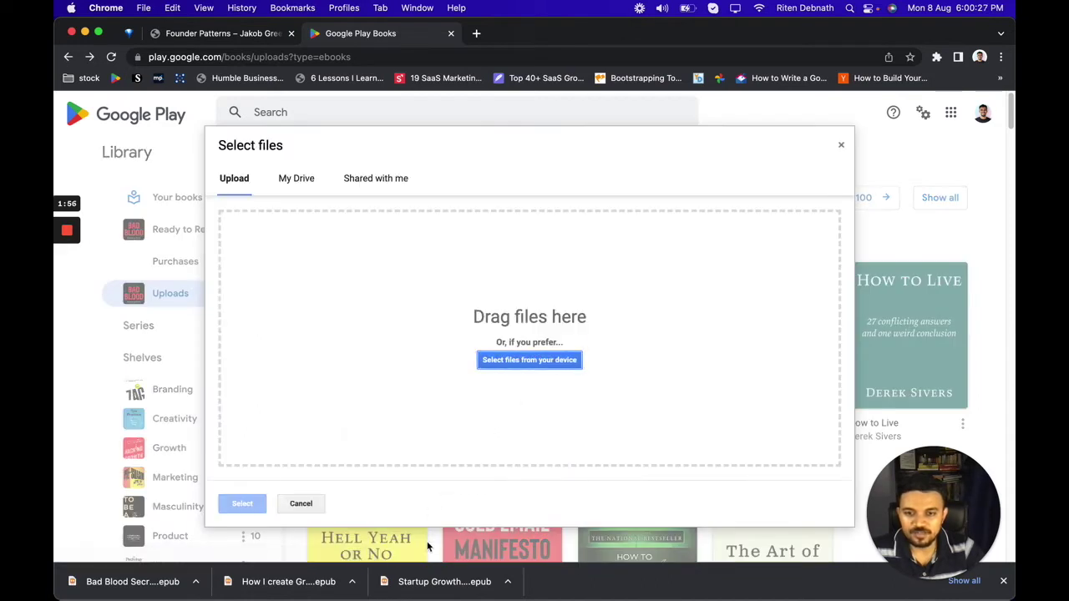
- Upload the Startup Growth Engines and How I create Growth Hacking Plans ePubs from the download bar
mouse_move(425, 579)
left_mouse_down()
mouse_move(382, 353)
mouse_move(396, 361)
left_mouse_up()
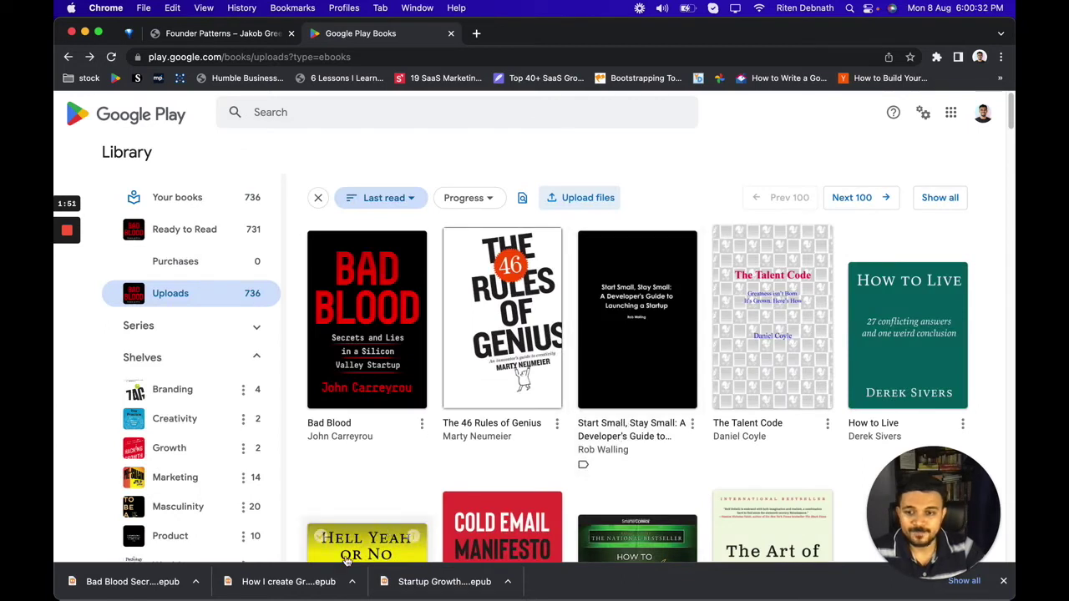
left_click(562, 202)
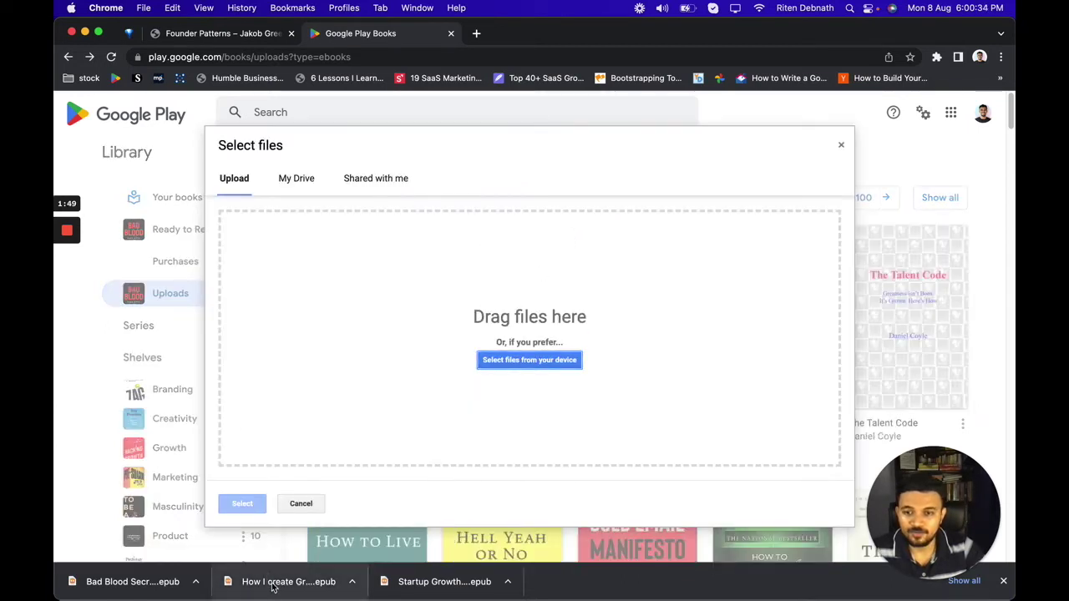
mouse_move(284, 581)
left_mouse_down()
mouse_move(339, 304)
mouse_move(409, 327)
left_mouse_up()
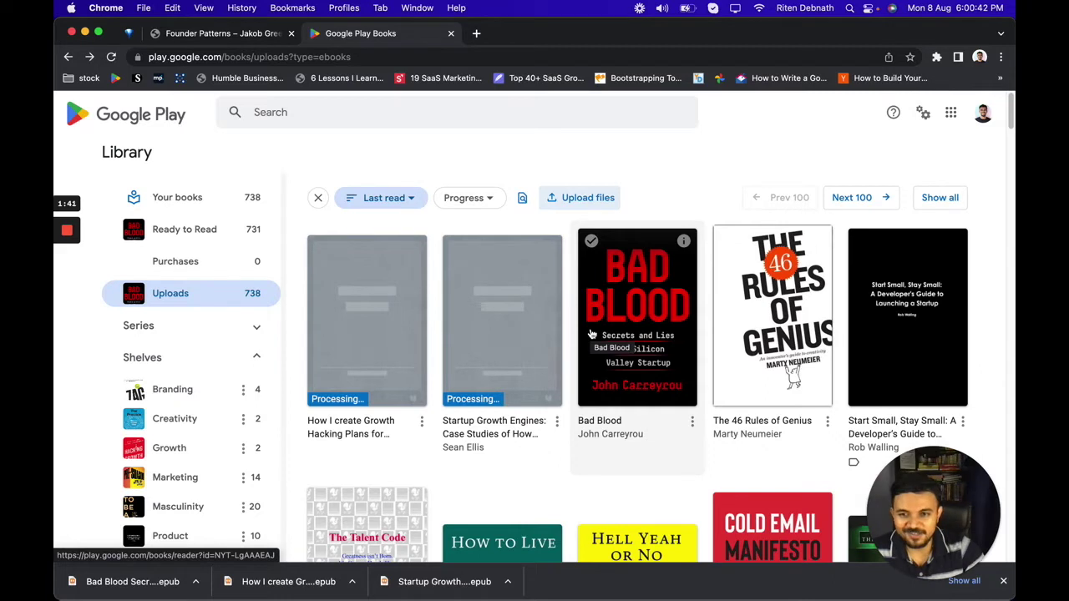
- Scroll the Uploads view while Startup Growth Engines finishes processing and shows its cover
scroll(208, 376, "down", 2)
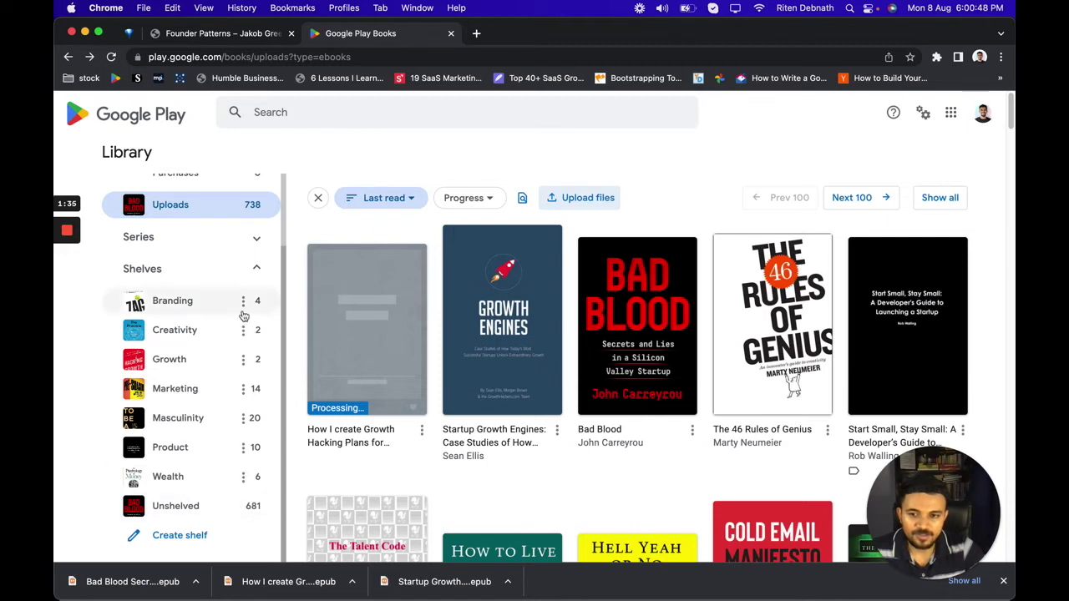
scroll(182, 312, "up", 2)
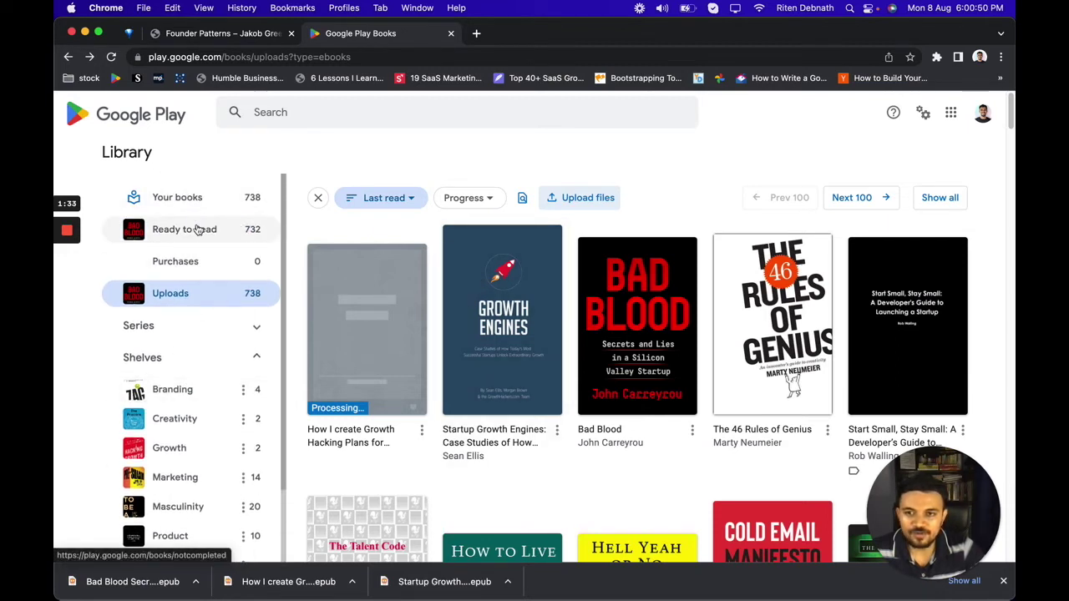